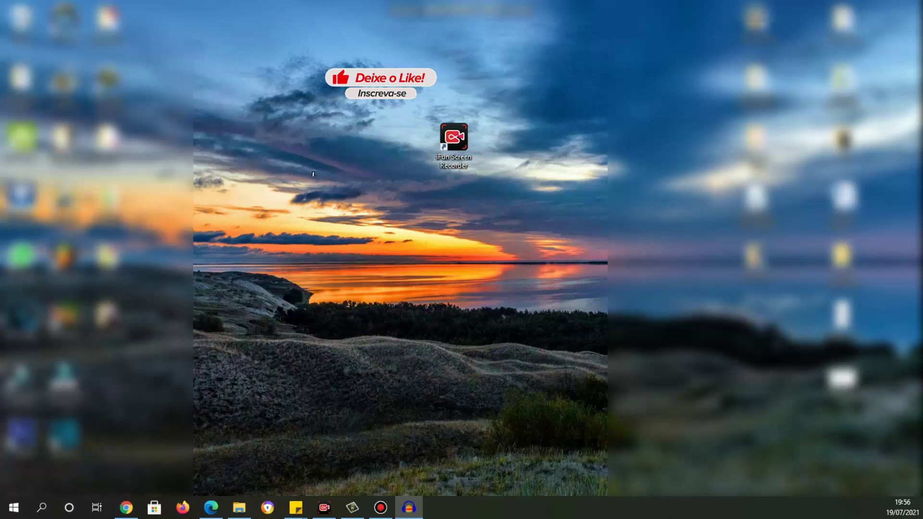
# Step: Switch to iFun Screen Recorder and check which recording regions it offers
pyautogui.click(324, 508)
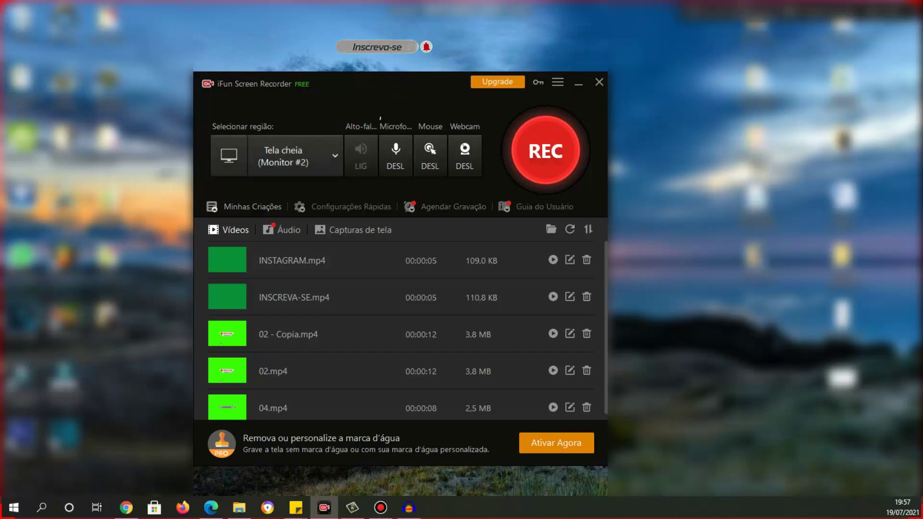
pyautogui.click(335, 155)
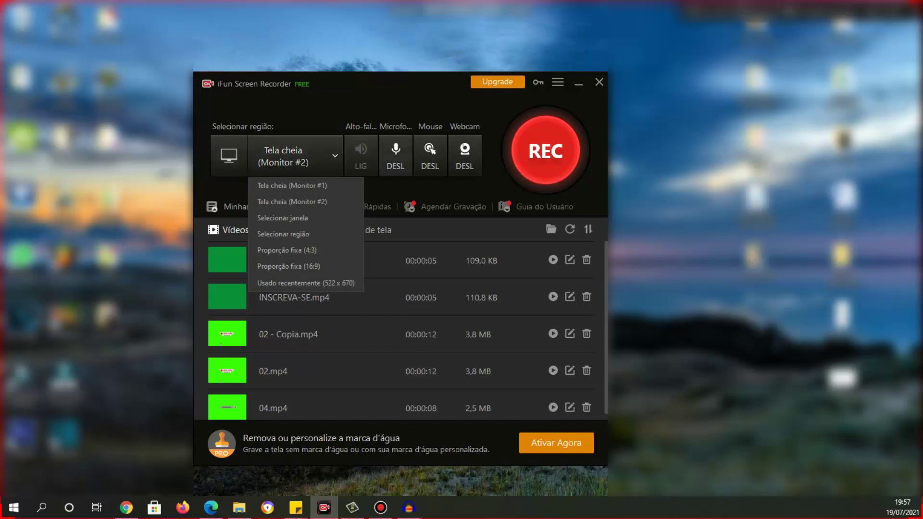
pyautogui.click(395, 164)
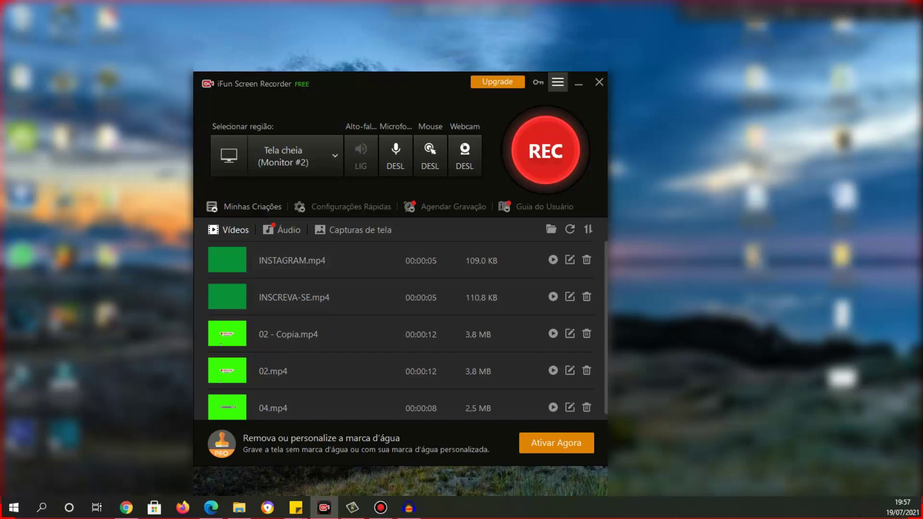
# Step: Open the recorder's settings and review the general and recording options, including the watermark overlay choices
pyautogui.click(557, 82)
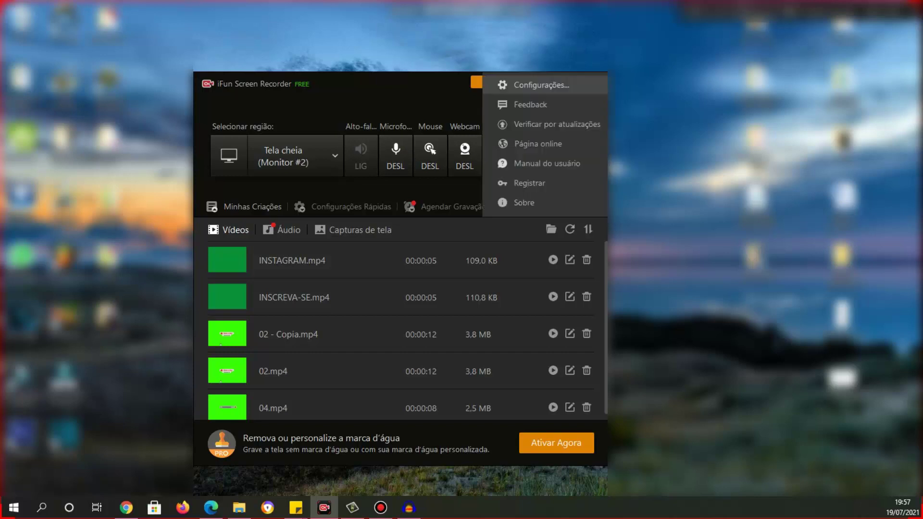
pyautogui.click(534, 85)
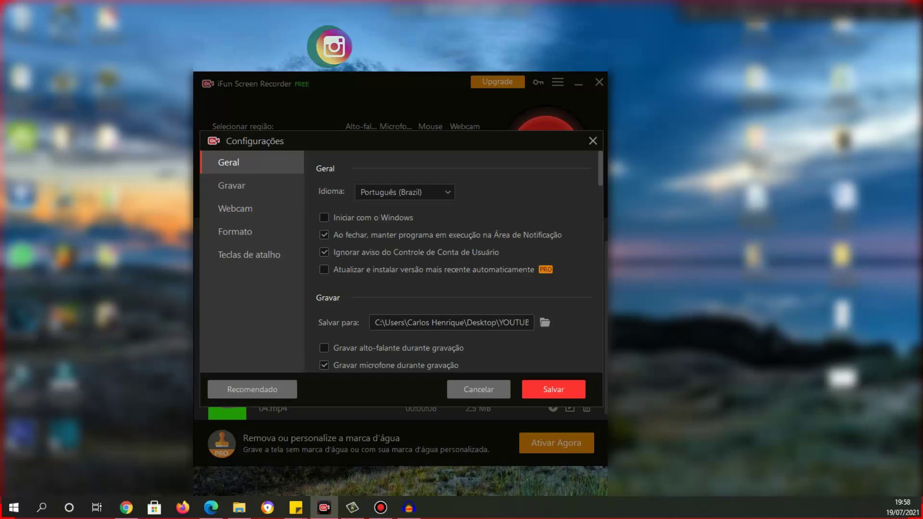
pyautogui.scroll(-3, 452, 262)
pyautogui.scroll(-4, 459, 262)
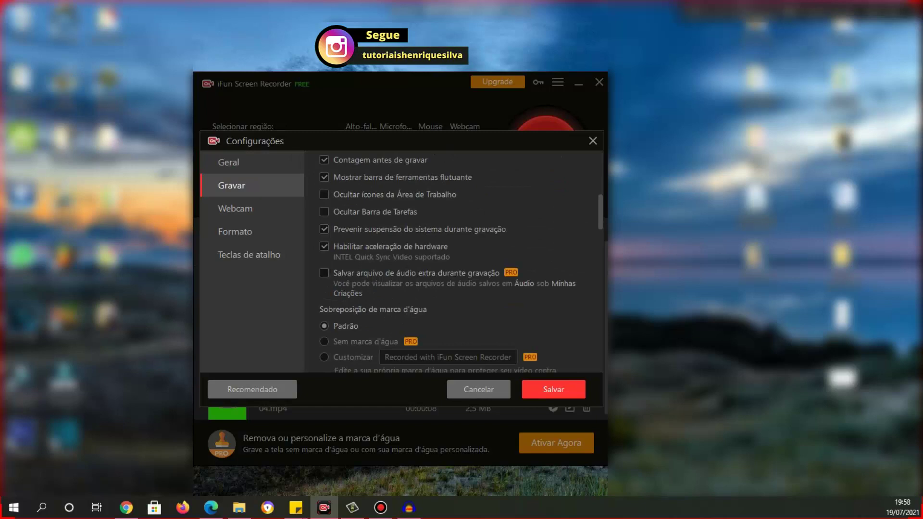
pyautogui.scroll(-3, 454, 262)
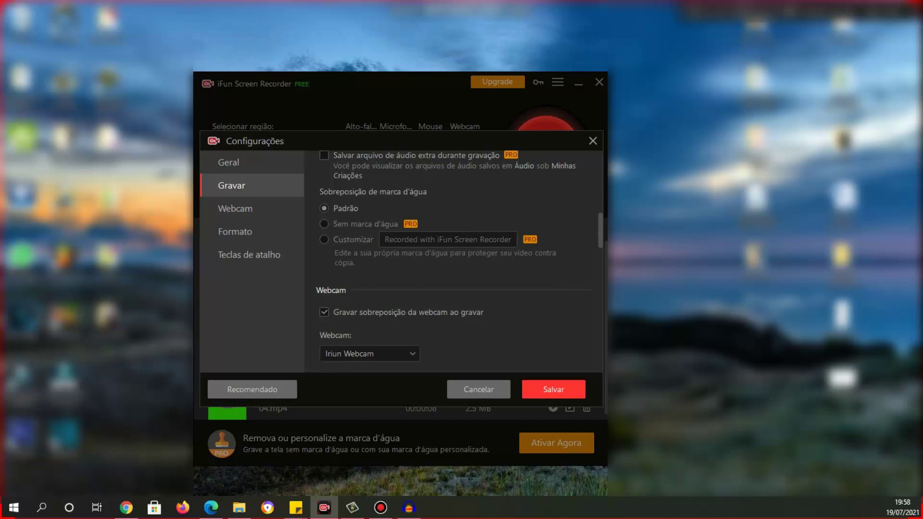
# Step: Select Iriun Webcam as the webcam source and review the overlay position and size settings
pyautogui.click(235, 208)
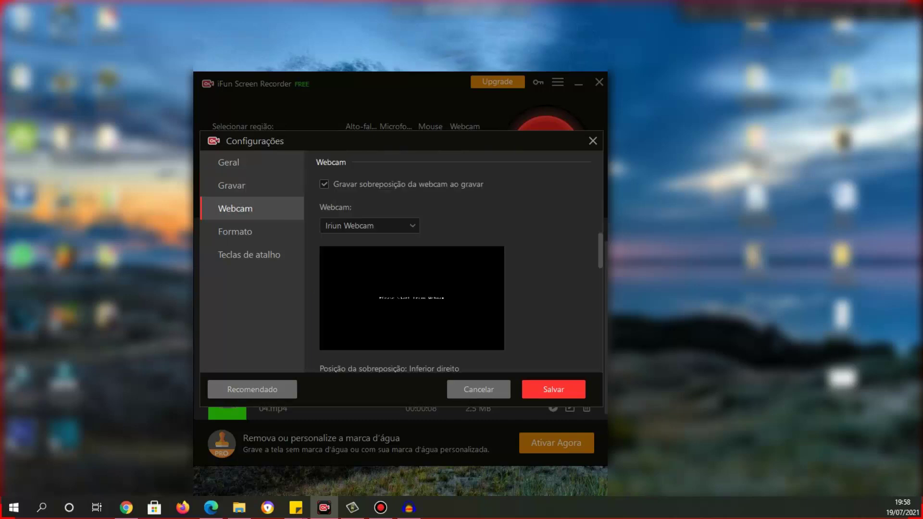
pyautogui.click(370, 225)
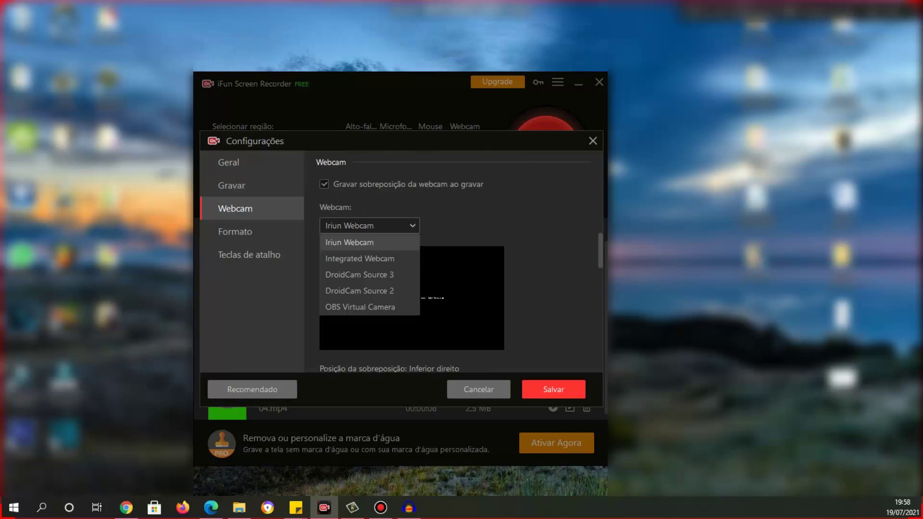
pyautogui.click(369, 242)
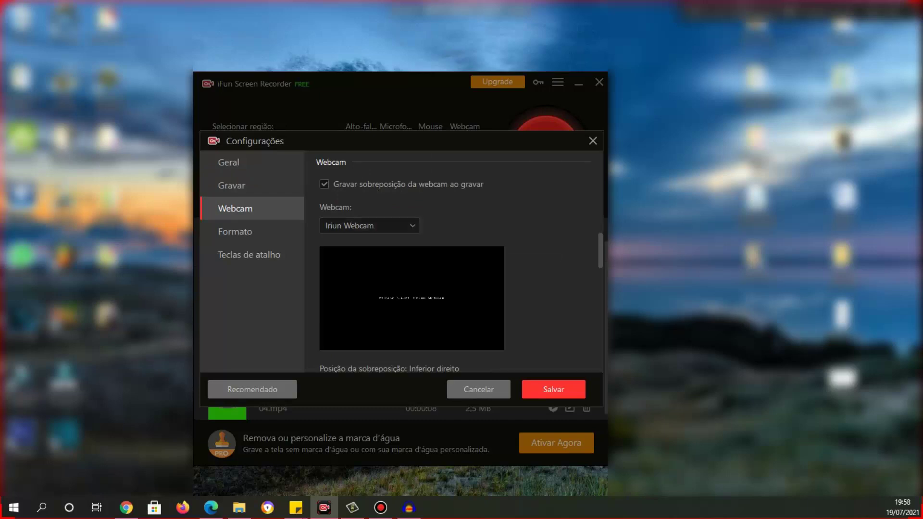
pyautogui.moveTo(600, 251); pyautogui.dragTo(601, 279)
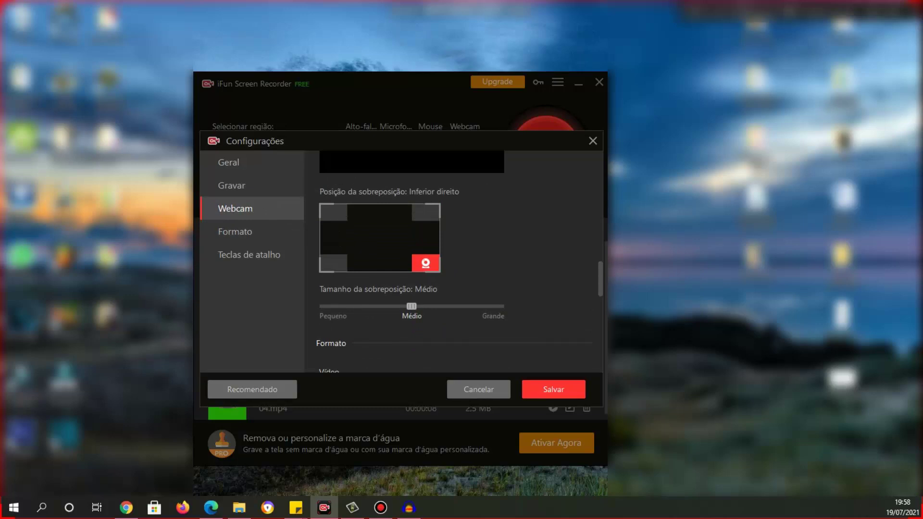
# Step: Examine the available sizes and file formats for recorded video in the format settings
pyautogui.scroll(-4, 452, 262)
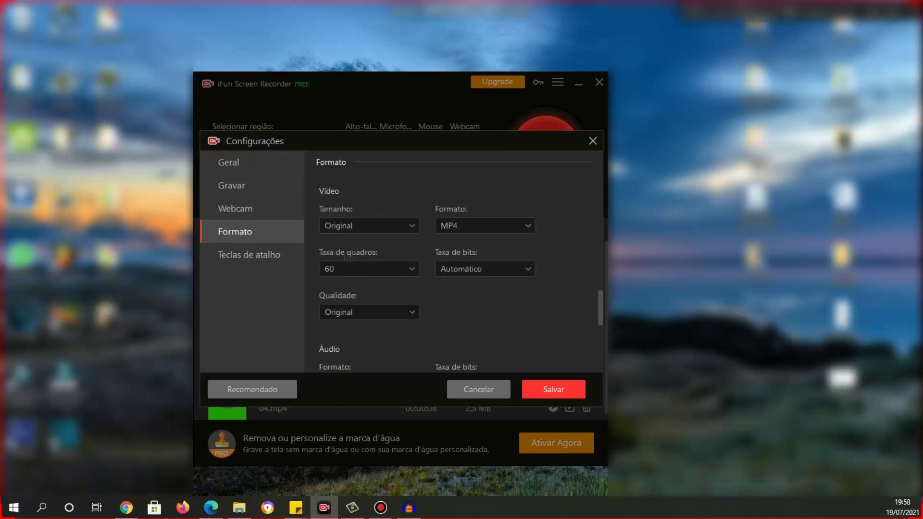
pyautogui.scroll(8, 452, 263)
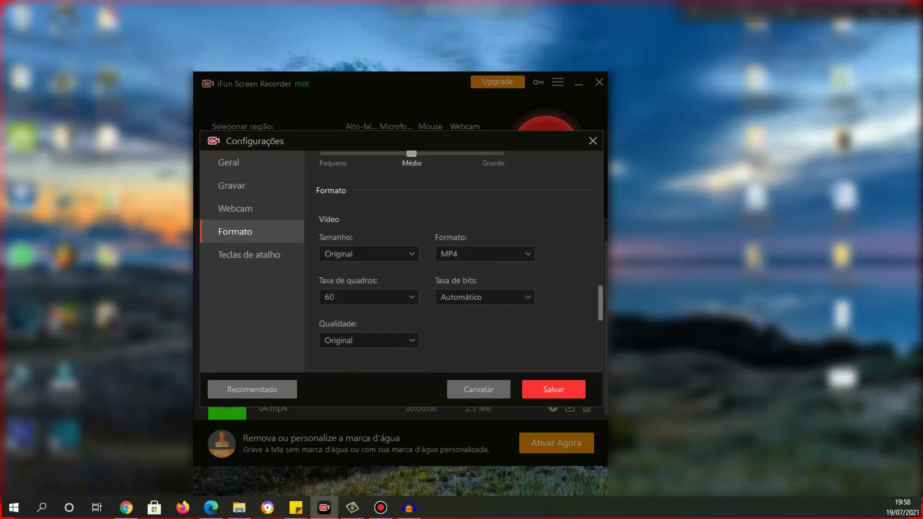
pyautogui.scroll(-8, 452, 262)
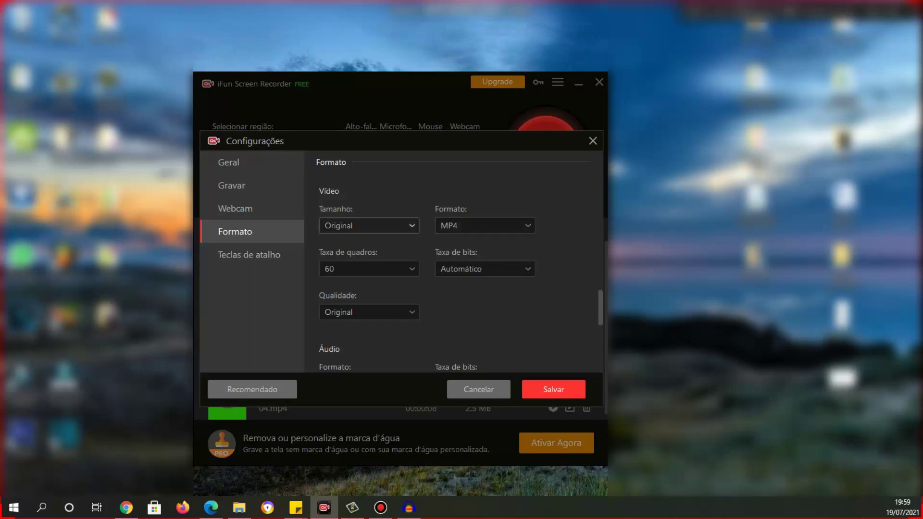
pyautogui.click(369, 226)
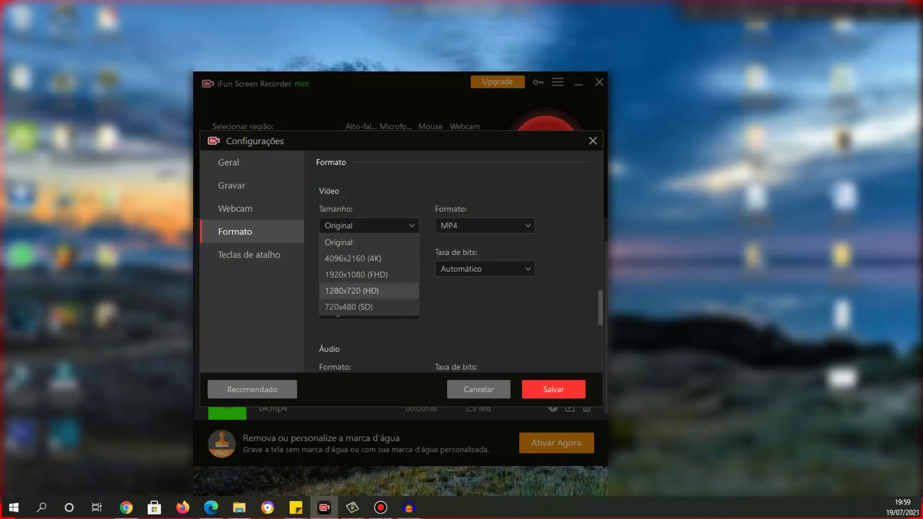
pyautogui.click(445, 296)
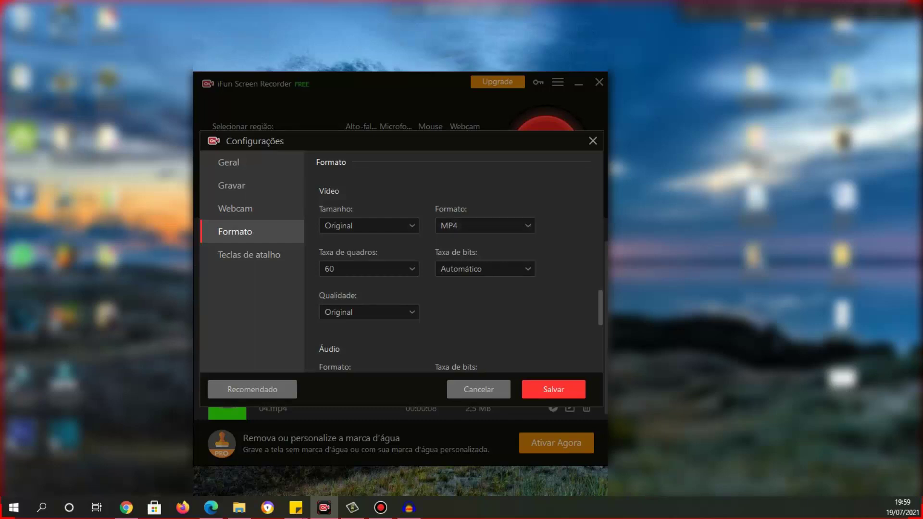
pyautogui.click(500, 226)
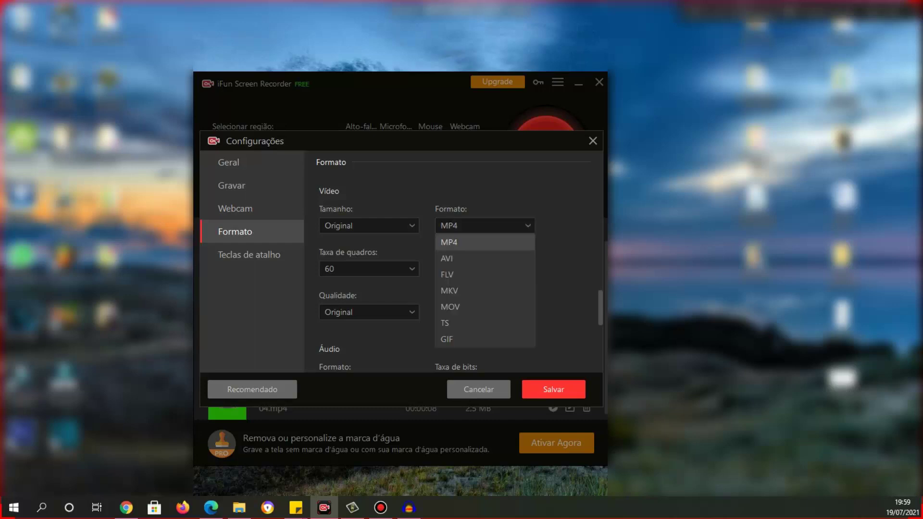
pyautogui.click(395, 311)
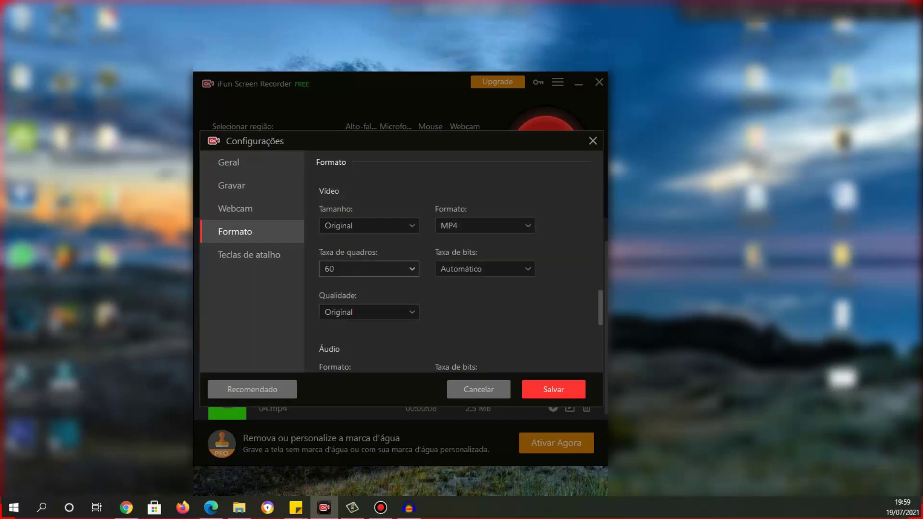
# Step: Examine the frame rate, bit rate and quality choices for recorded video
pyautogui.click(385, 269)
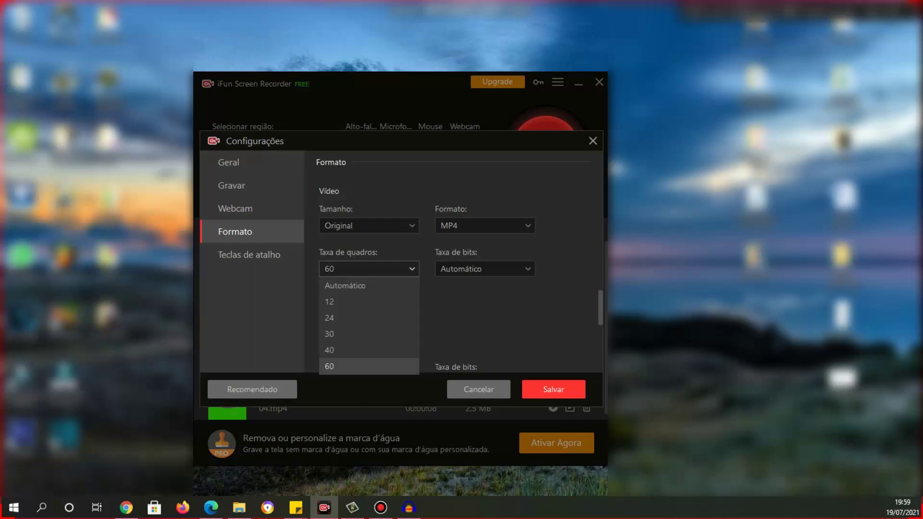
pyautogui.press('Escape')
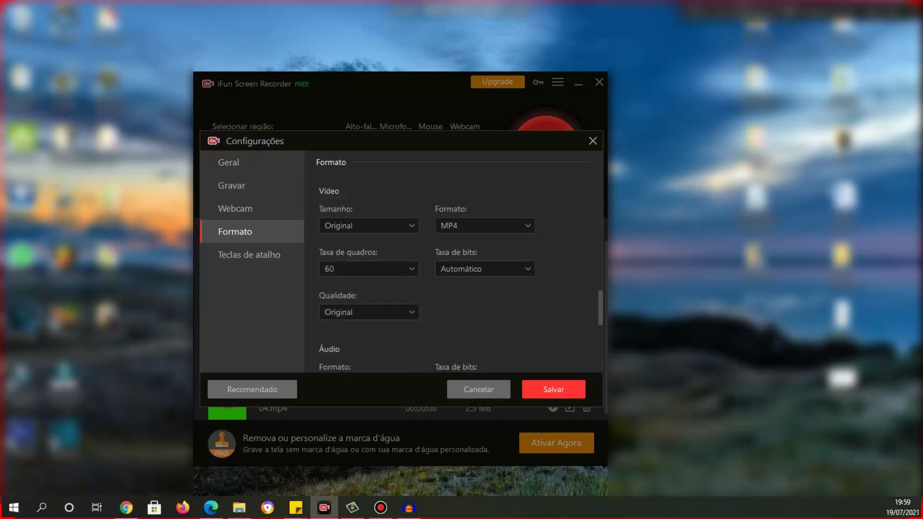
pyautogui.press('Tab')
pyautogui.hotkey('alt', 'Down')
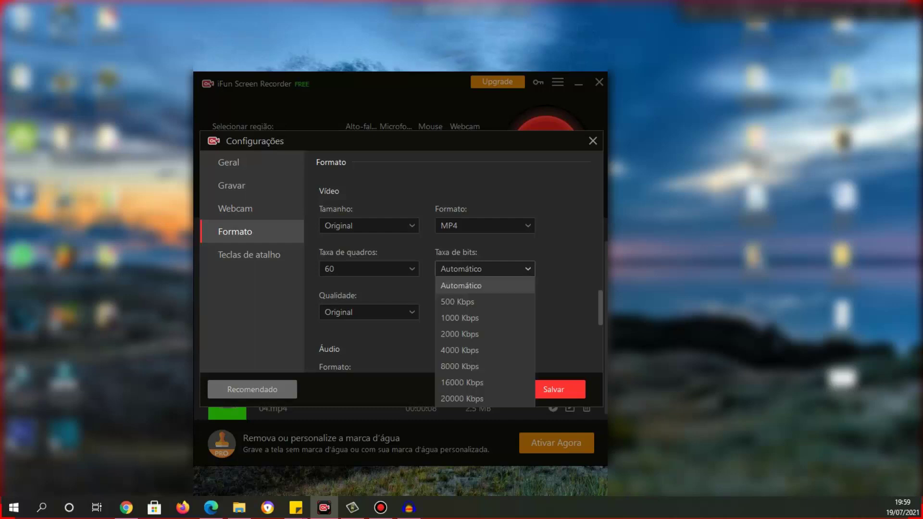
pyautogui.press('Escape')
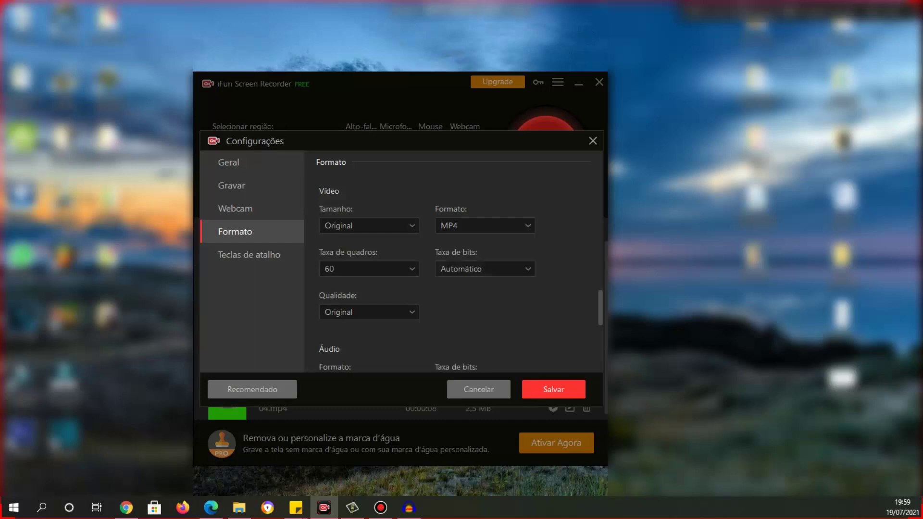
pyautogui.press('Tab')
pyautogui.hotkey('alt', 'Down')
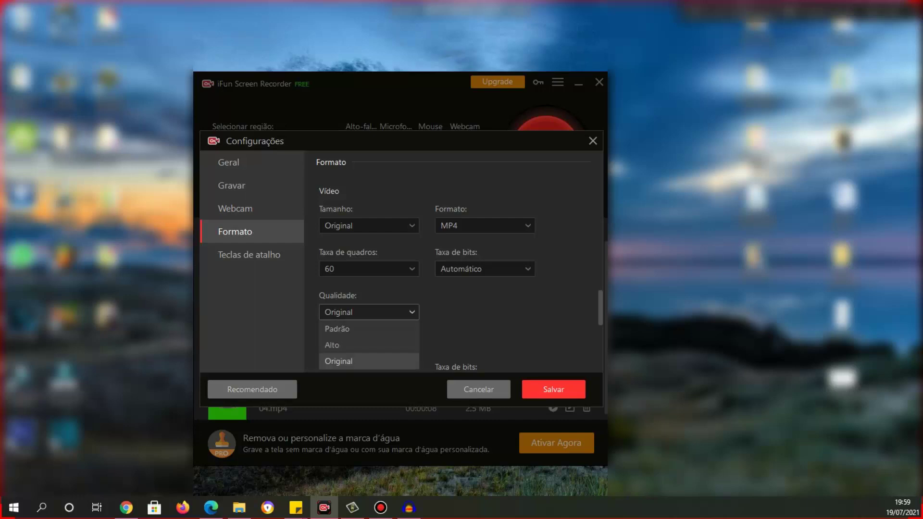
pyautogui.press('Escape')
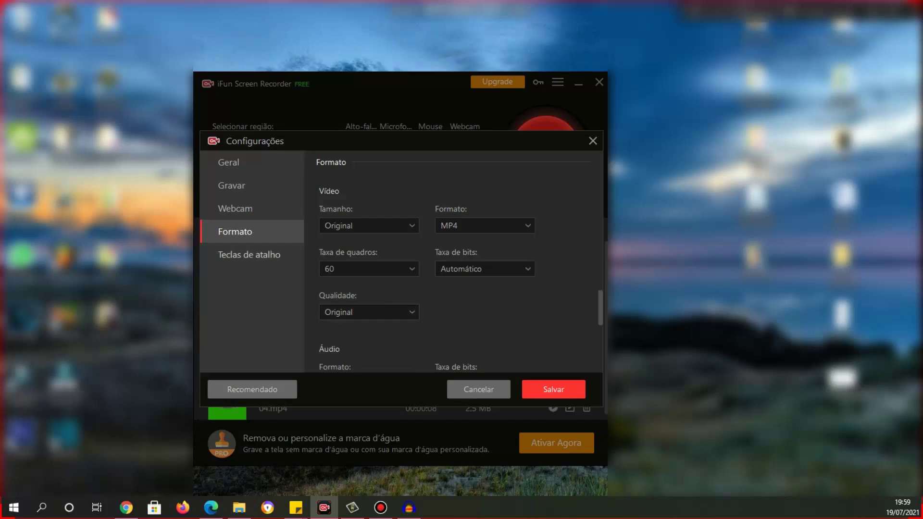
# Step: Set the audio format to MP3 with a bit rate of 320 Kbps
pyautogui.moveTo(601, 307); pyautogui.dragTo(601, 311)
pyautogui.scroll(-6, 459, 265)
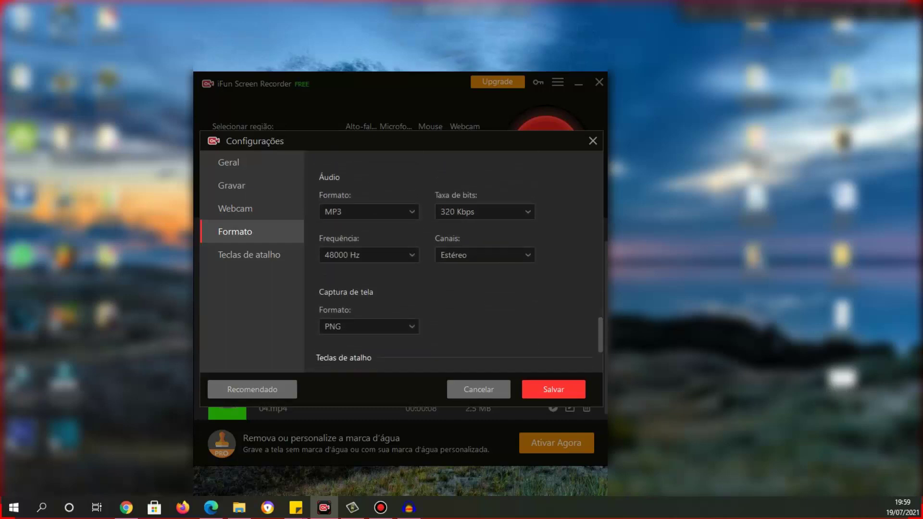
pyautogui.click(369, 212)
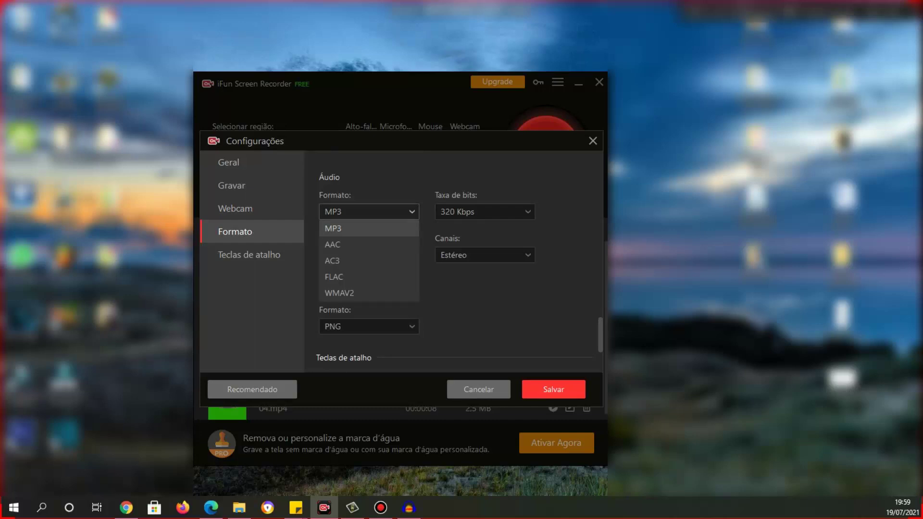
pyautogui.click(369, 228)
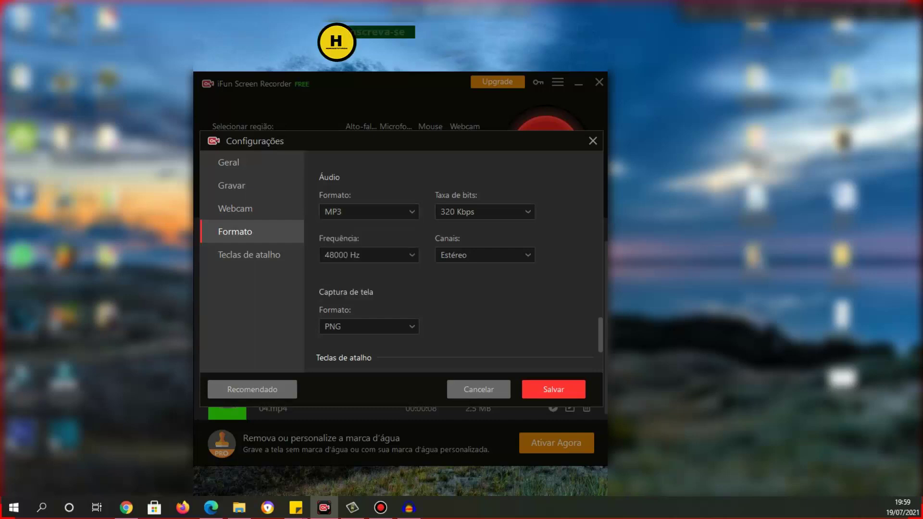
pyautogui.click(485, 212)
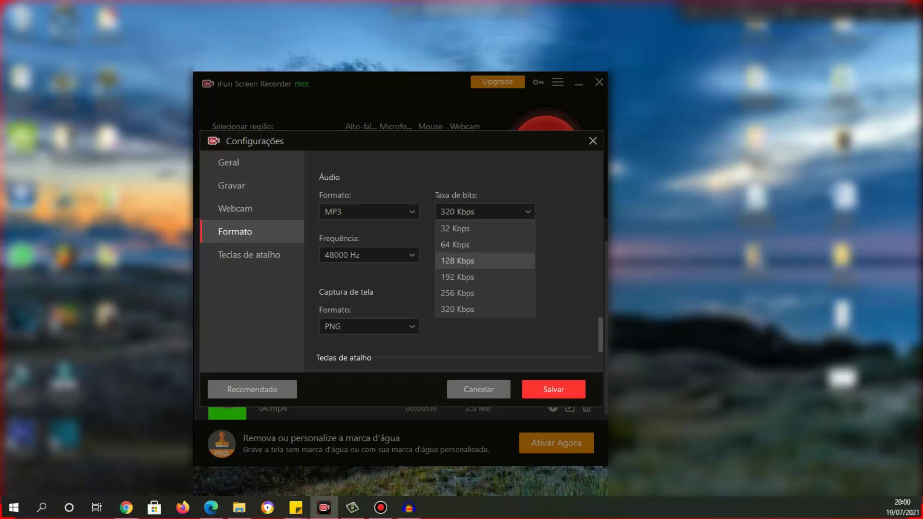
pyautogui.click(480, 309)
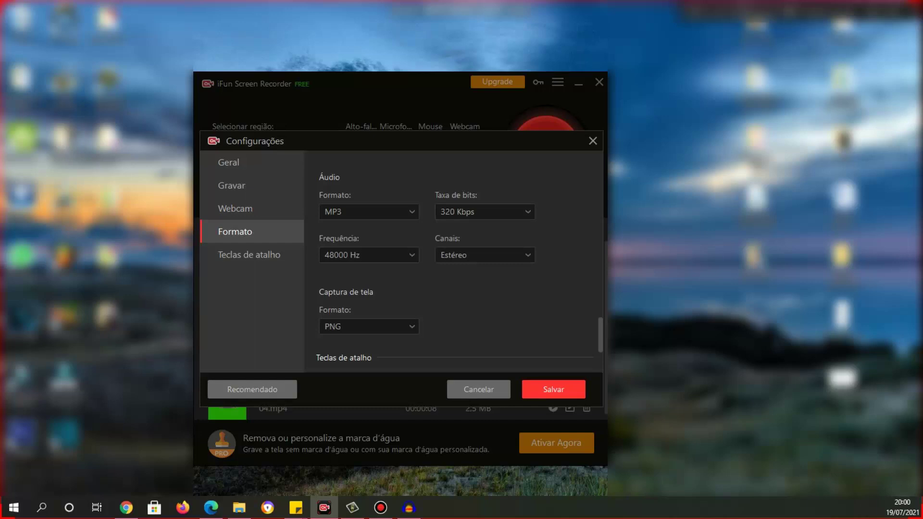
# Step: Set the audio frequency to 48000 Hz and the channels to Estéreo
pyautogui.click(369, 255)
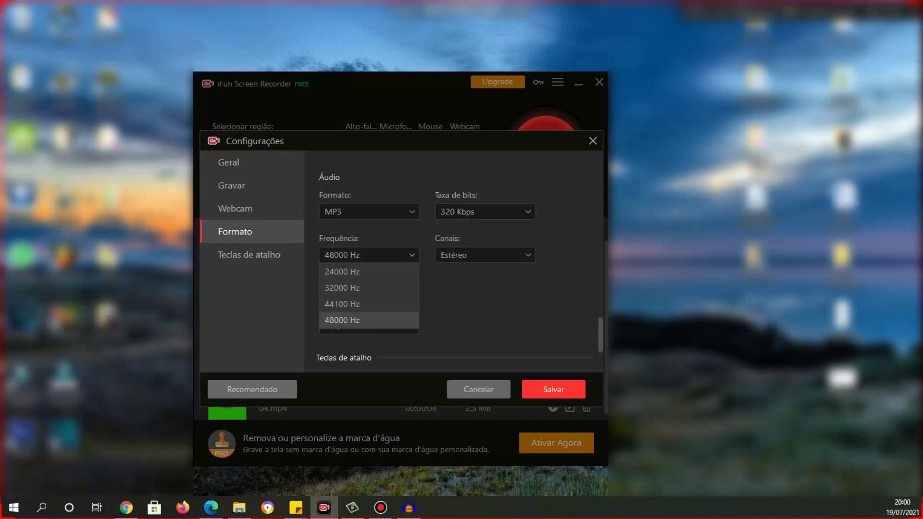
pyautogui.click(343, 320)
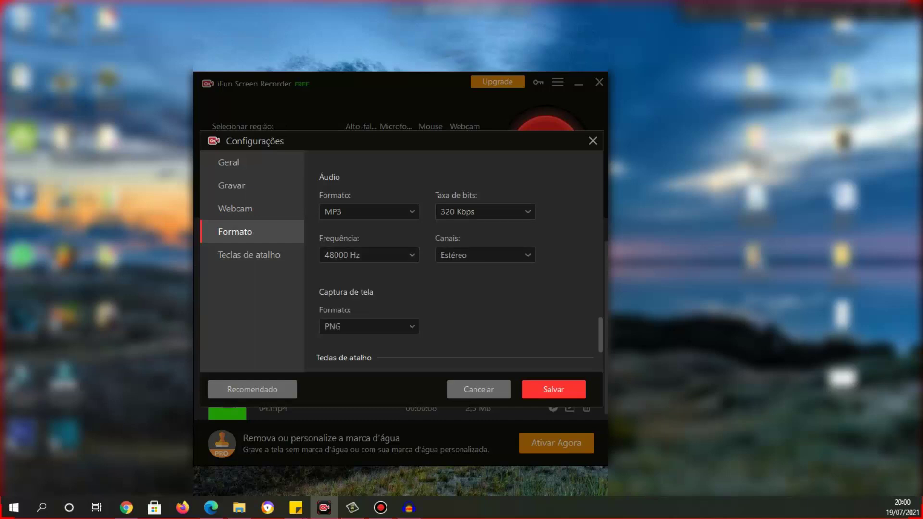
pyautogui.click(485, 256)
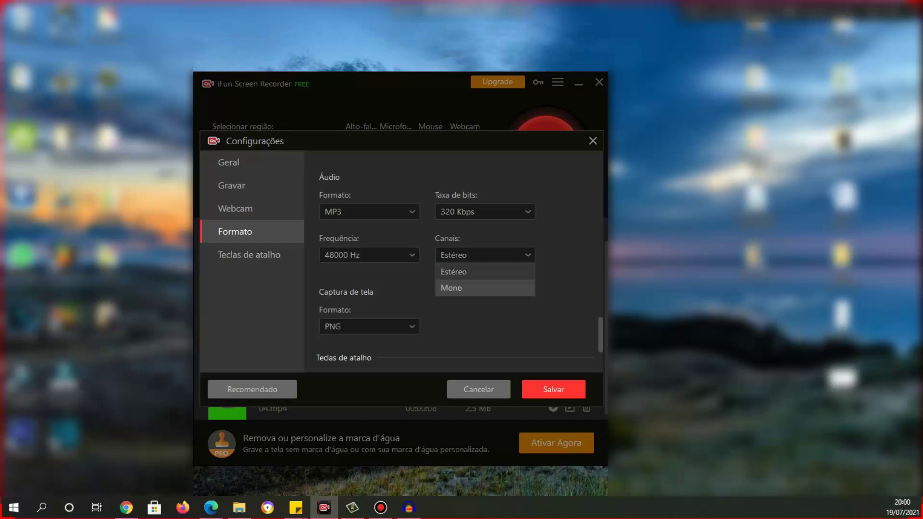
pyautogui.click(485, 272)
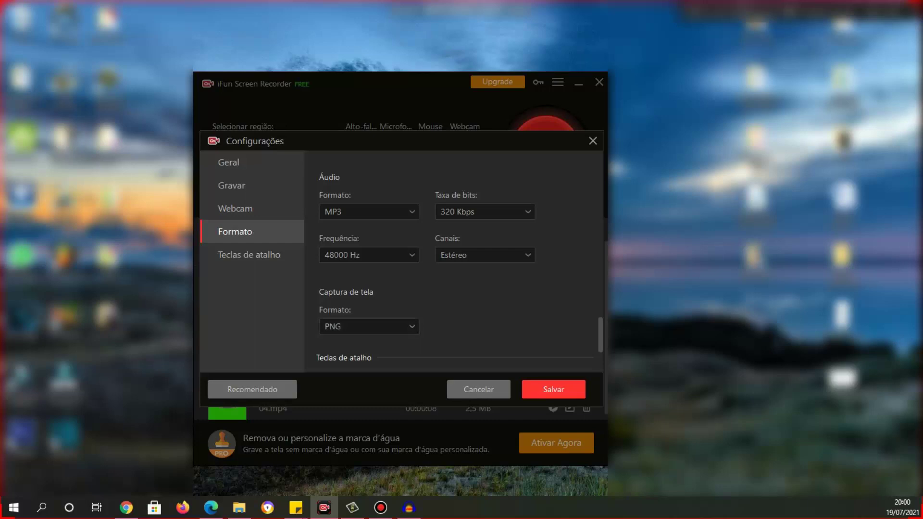
# Step: Set the screen capture (Captura de tela) file format to PNG
pyautogui.scroll(-1, 459, 261)
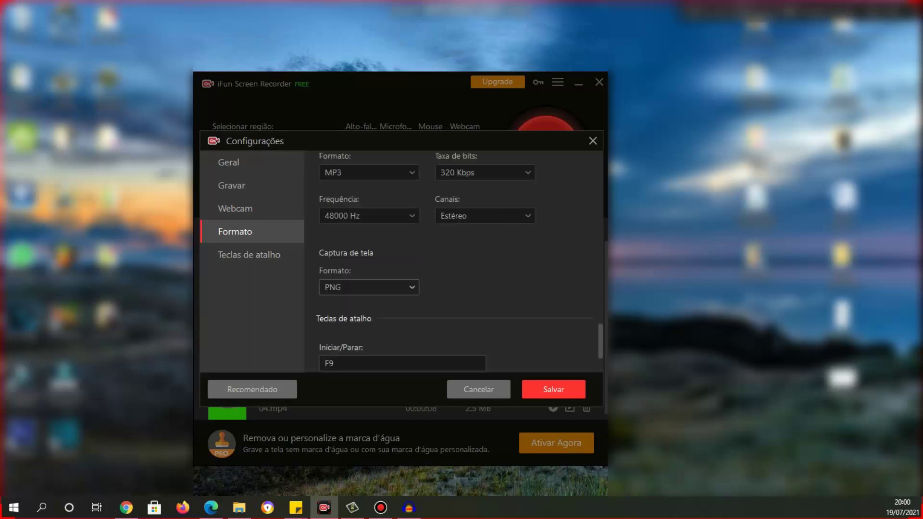
pyautogui.click(369, 288)
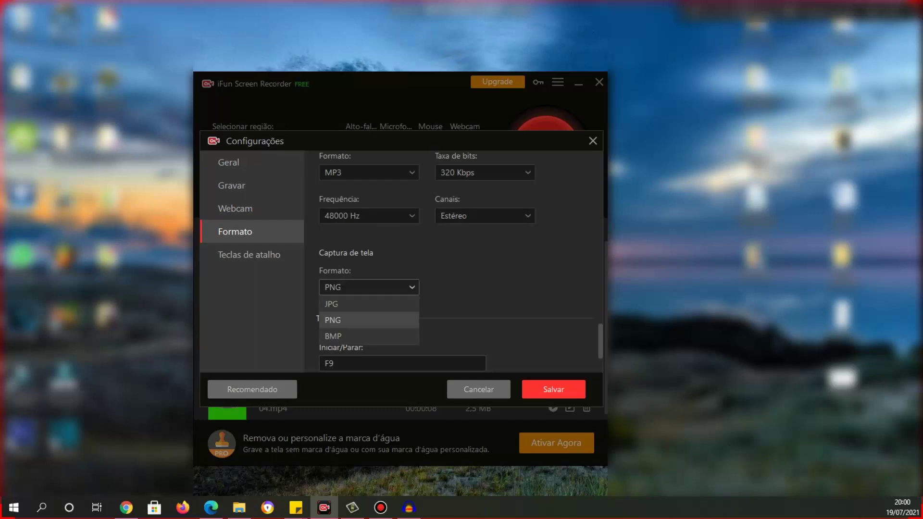
pyautogui.click(369, 320)
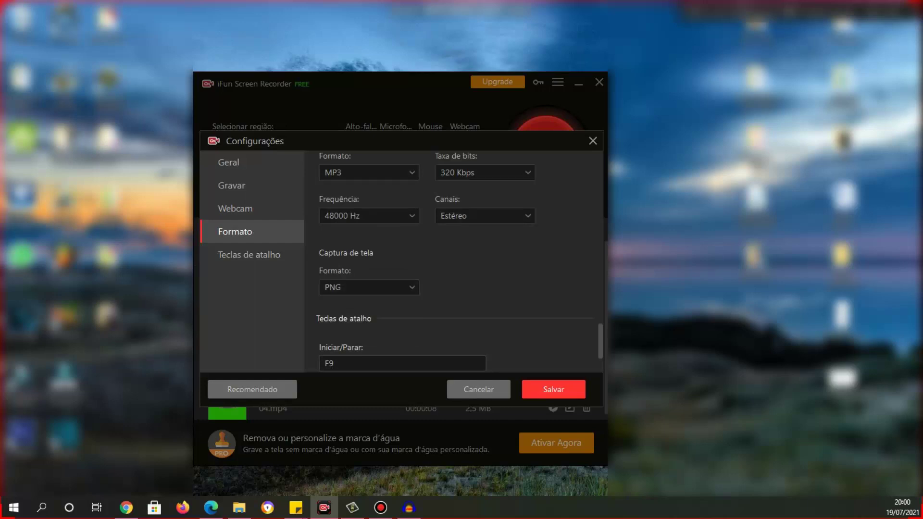
# Step: Clear the Iniciar/Parar shortcut so it is set to Nenhum, and save the settings
pyautogui.scroll(-2, 452, 262)
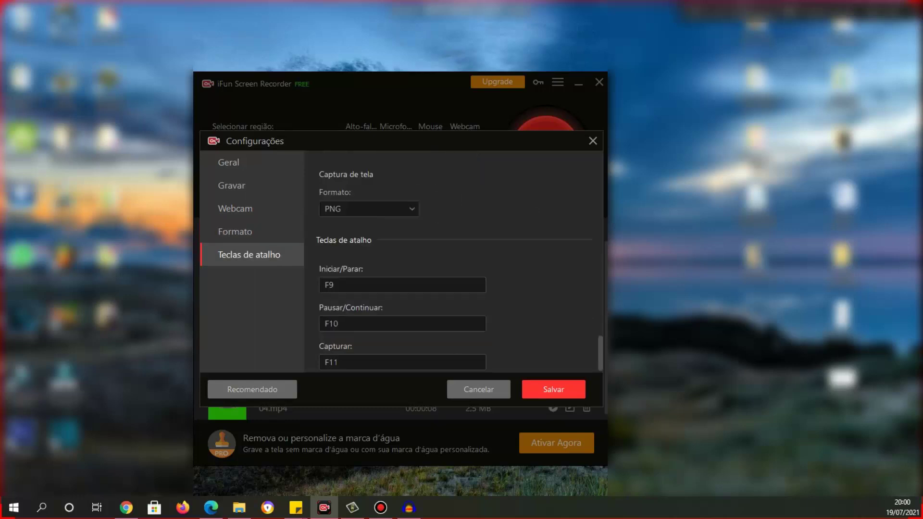
pyautogui.scroll(-1, 453, 260)
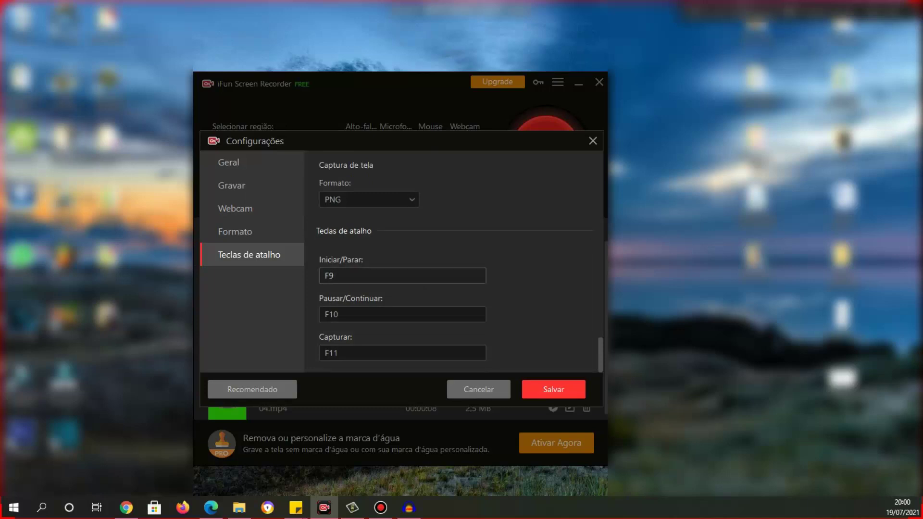
pyautogui.press('BackSpace')
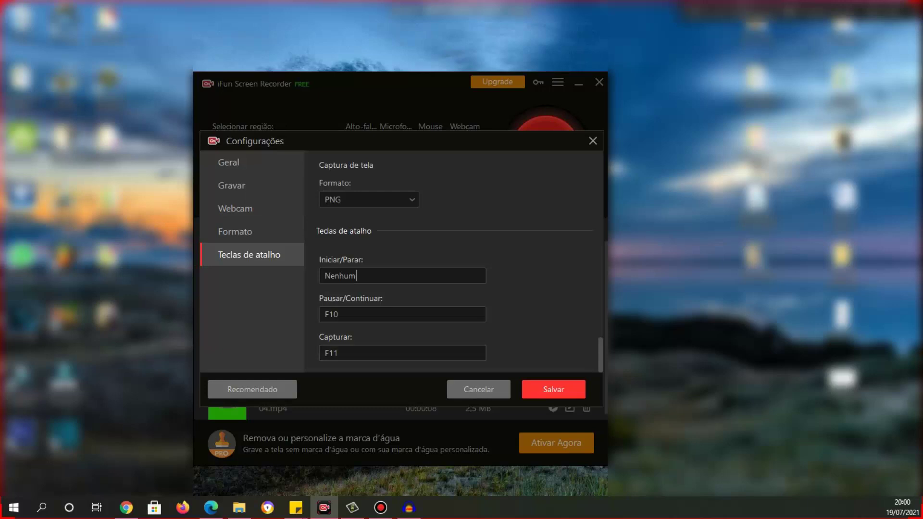
pyautogui.click(554, 389)
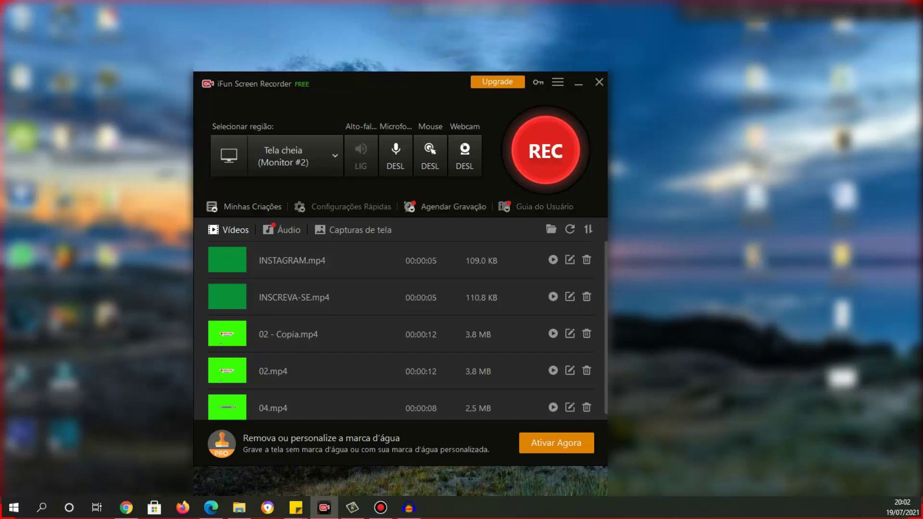
# Step: Examine the scheduled recordings and the quick settings' graphics and audio quality choices, ending back at the list of recorded videos
pyautogui.click(454, 207)
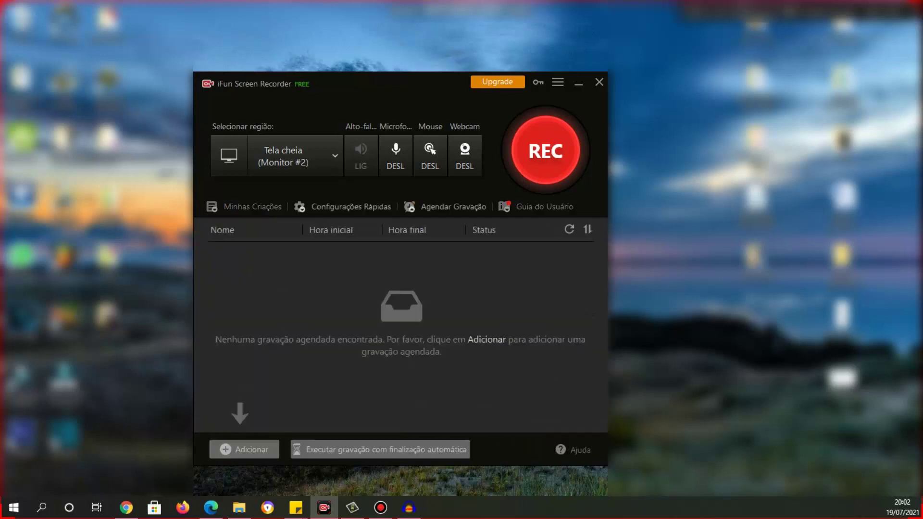
pyautogui.click(351, 207)
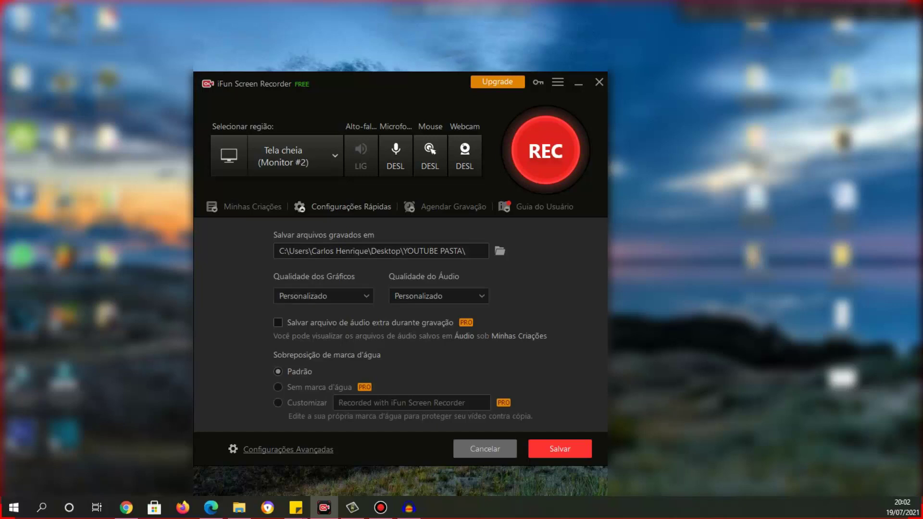
pyautogui.click(324, 296)
pyautogui.click(324, 296)
pyautogui.click(439, 296)
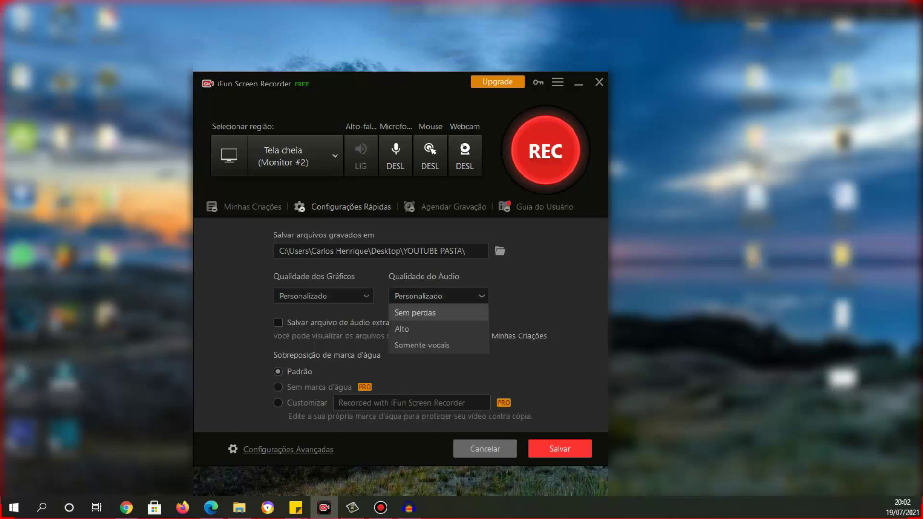
pyautogui.press('Escape')
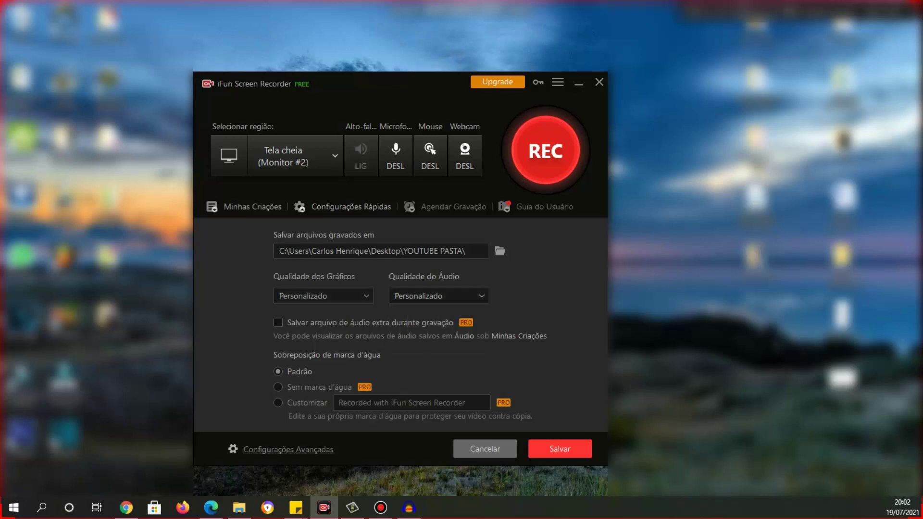
pyautogui.click(252, 207)
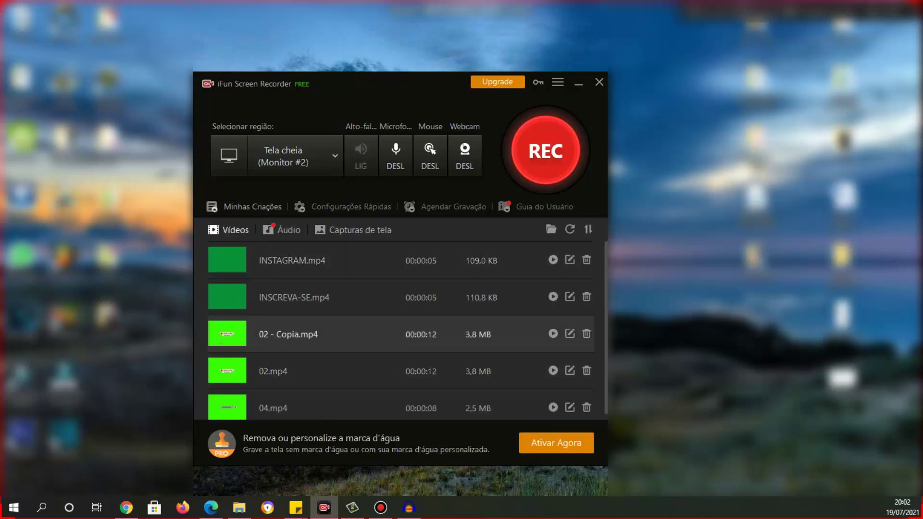